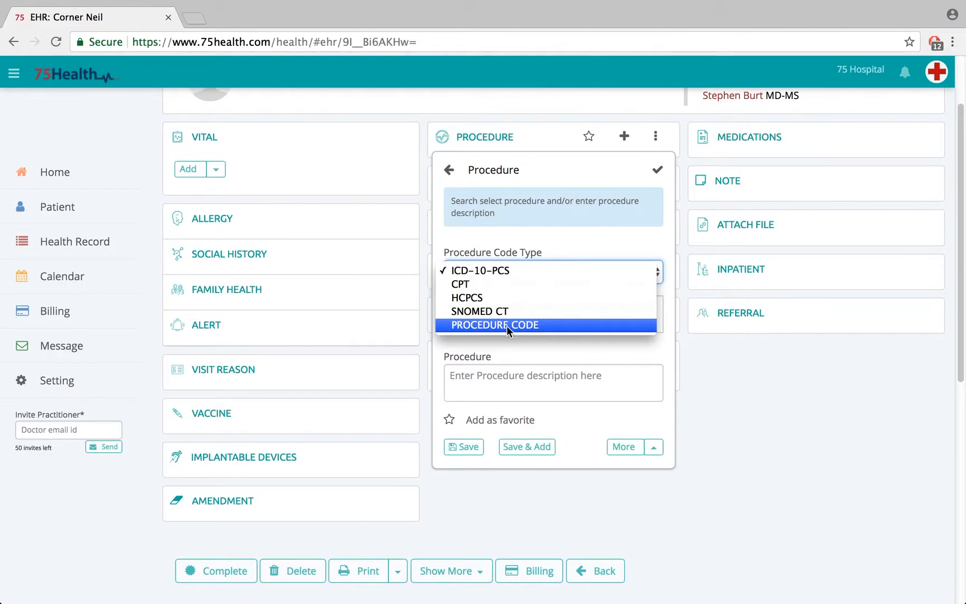
# Step: Fill in the procedure with ICD-10-PCS code C020FZZ (Tomo Nucl Med Imag of Brain using Iodine 123) and the description "Take drug"
pyautogui.click(483, 272)
pyautogui.click(480, 316)
pyautogui.write('12')
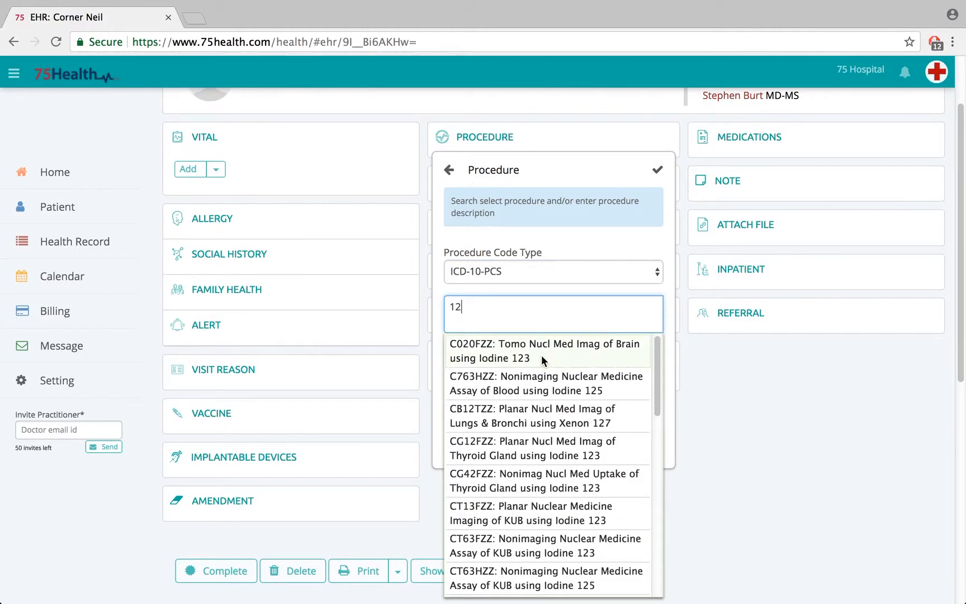
pyautogui.click(542, 350)
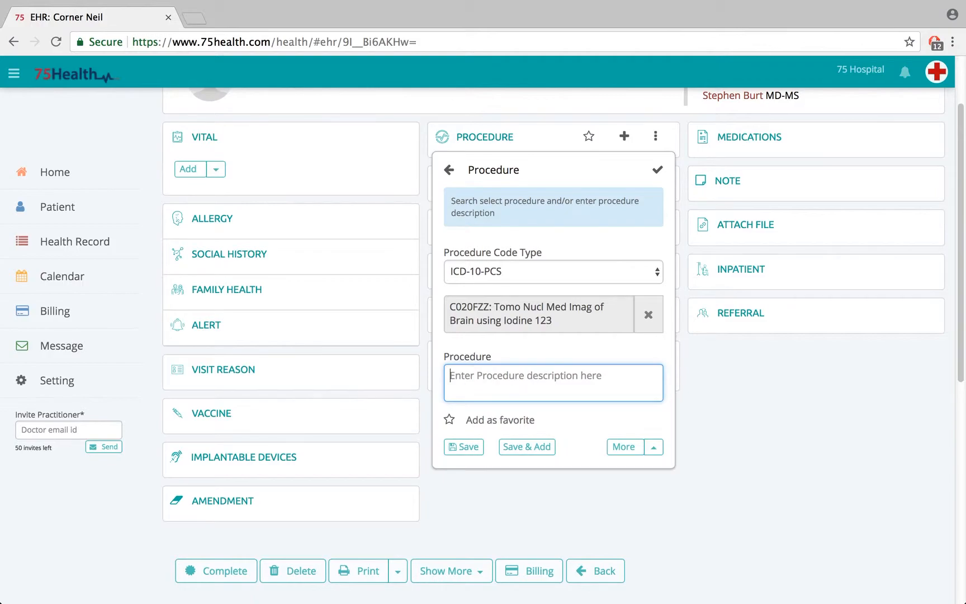
pyautogui.write('Take drug')
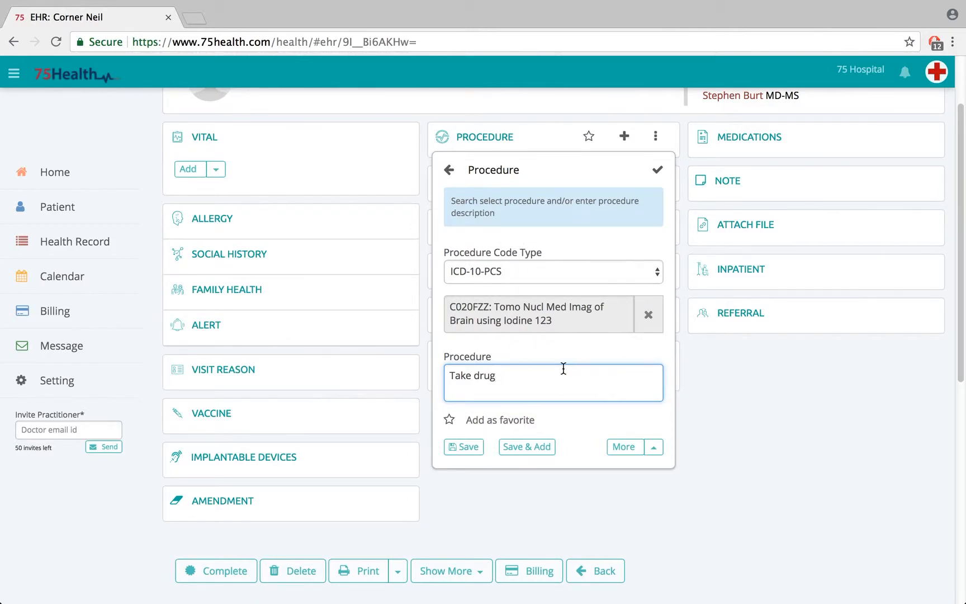
# Step: Add the Status option to the procedure and leave it set to Active
pyautogui.click(624, 447)
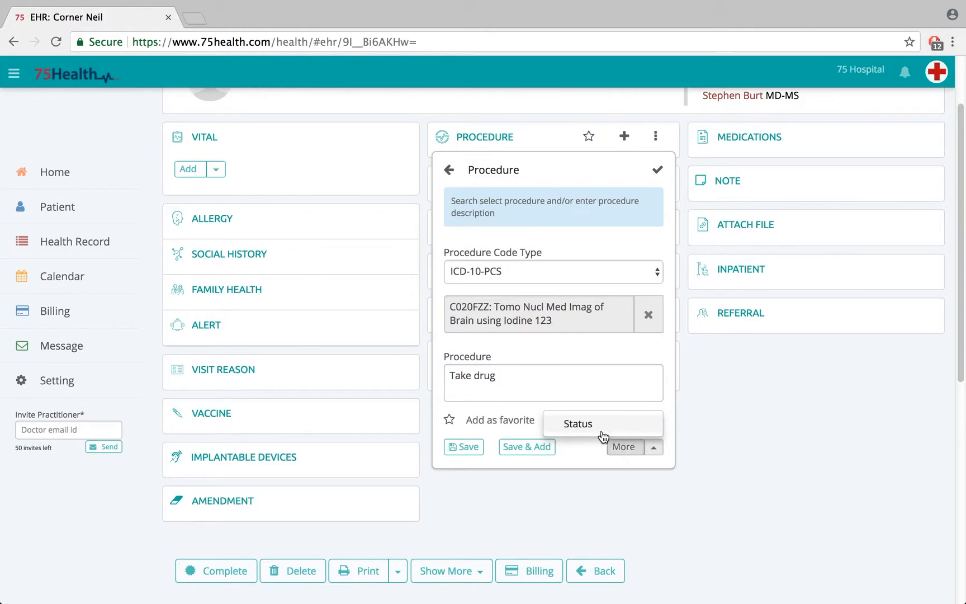
pyautogui.click(601, 432)
pyautogui.click(599, 433)
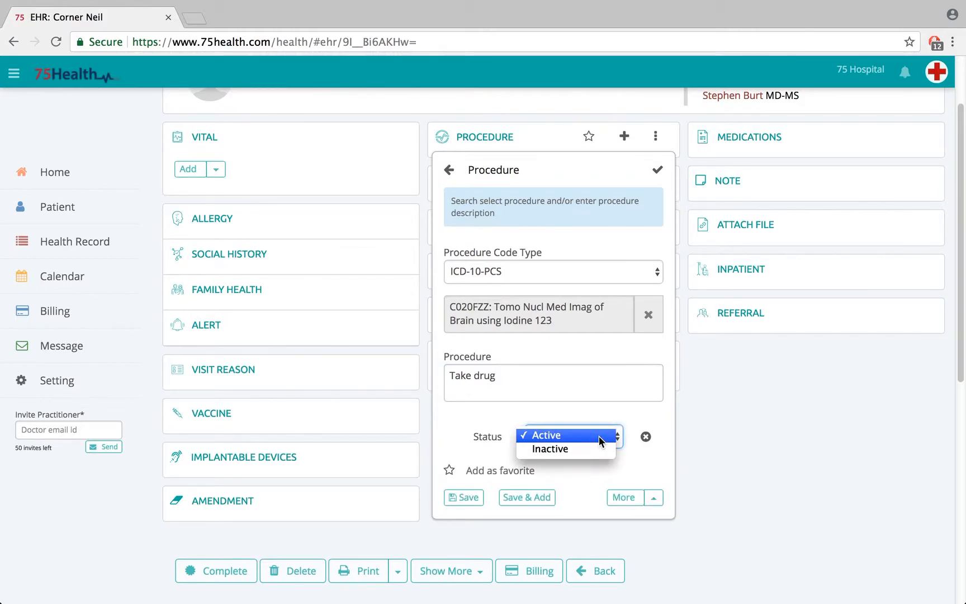
pyautogui.click(569, 435)
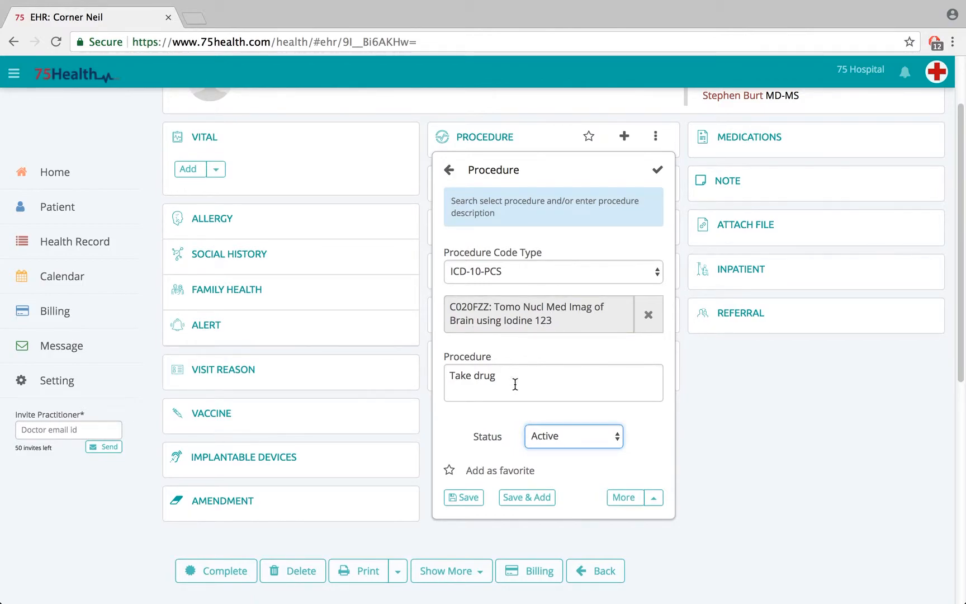
# Step: Mark the procedure as a favorite and assign it the existing label 78 and a newly created label 4
pyautogui.click(450, 471)
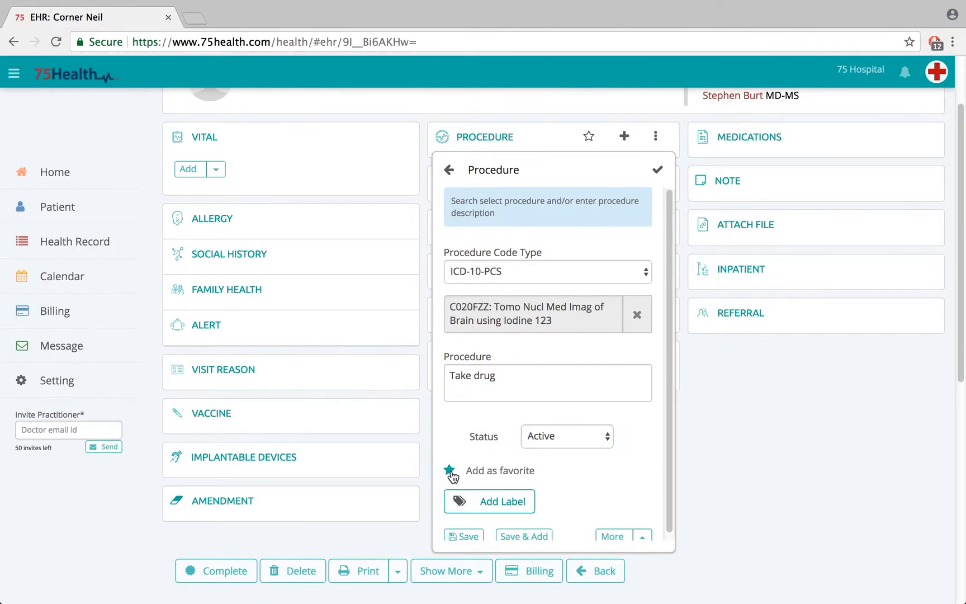
pyautogui.click(475, 501)
pyautogui.click(462, 429)
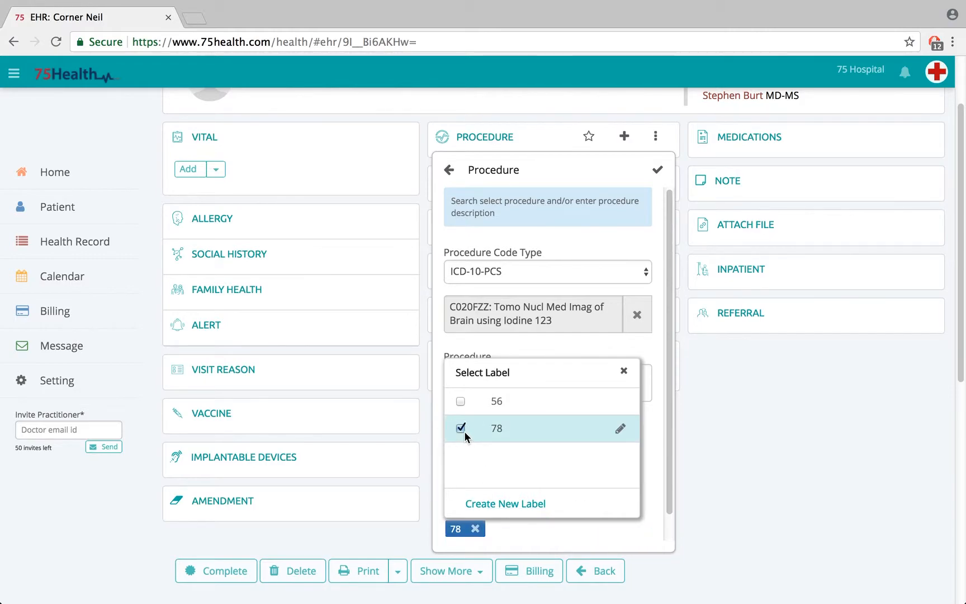
pyautogui.click(498, 503)
pyautogui.write('4')
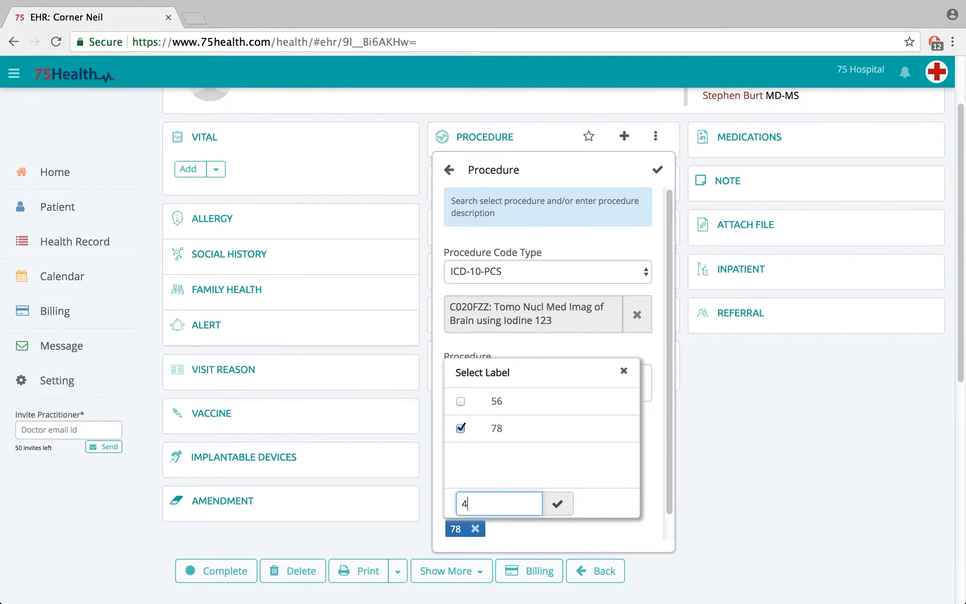
pyautogui.click(558, 504)
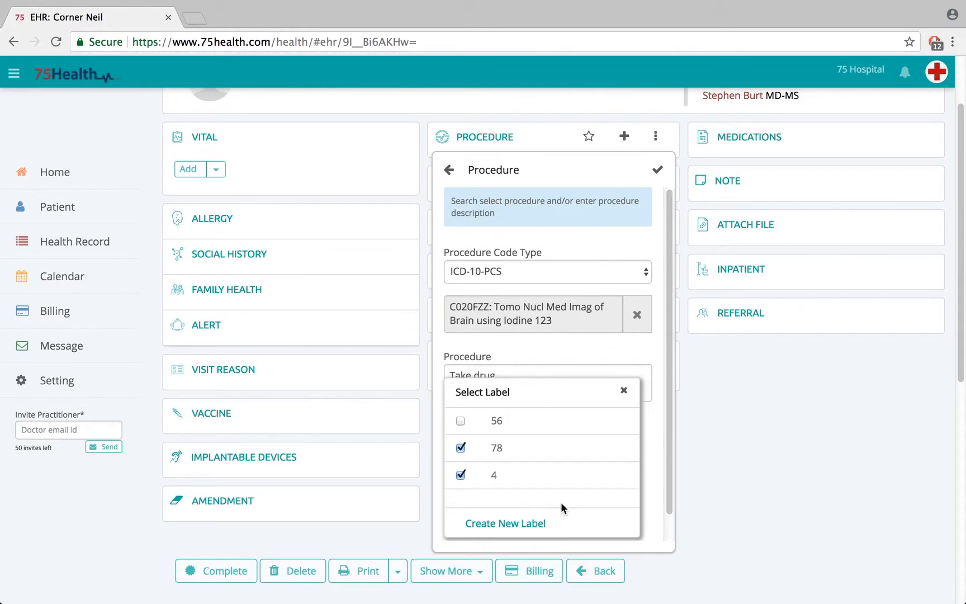
pyautogui.click(624, 390)
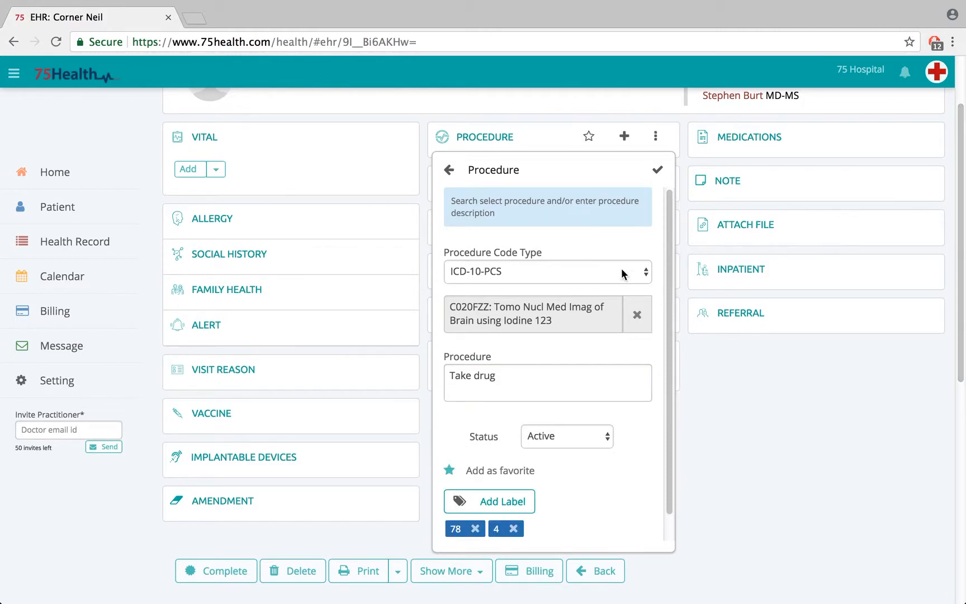
# Step: Remove the status from the procedure and save it, continuing with a new blank procedure entry
pyautogui.moveTo(671, 314); pyautogui.dragTo(667, 351)
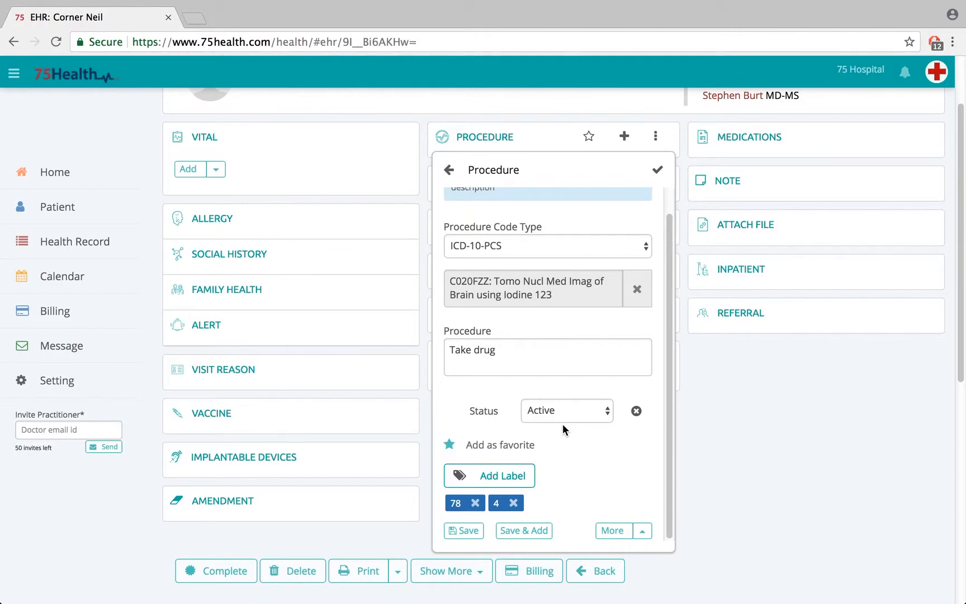
pyautogui.click(636, 411)
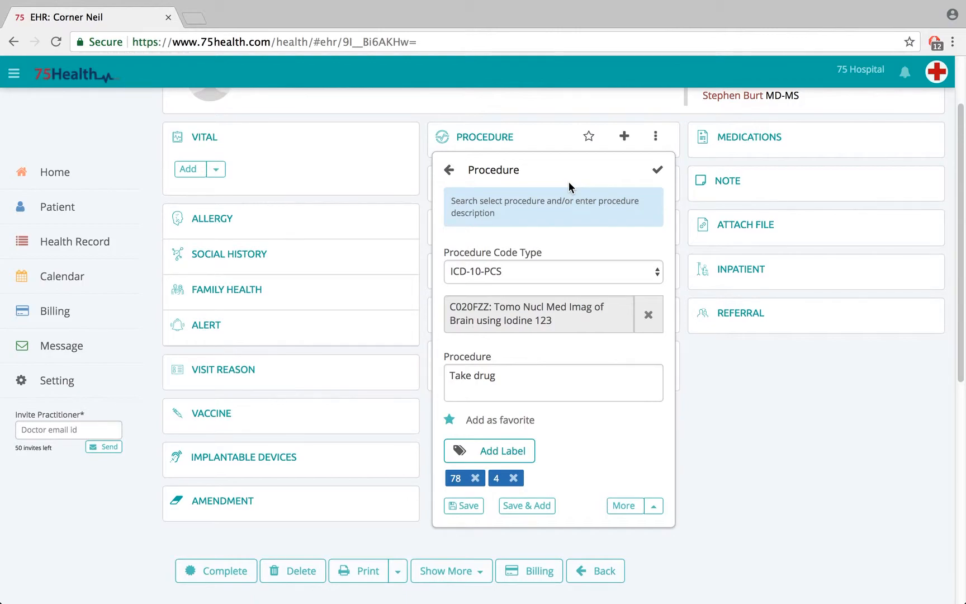
pyautogui.click(538, 506)
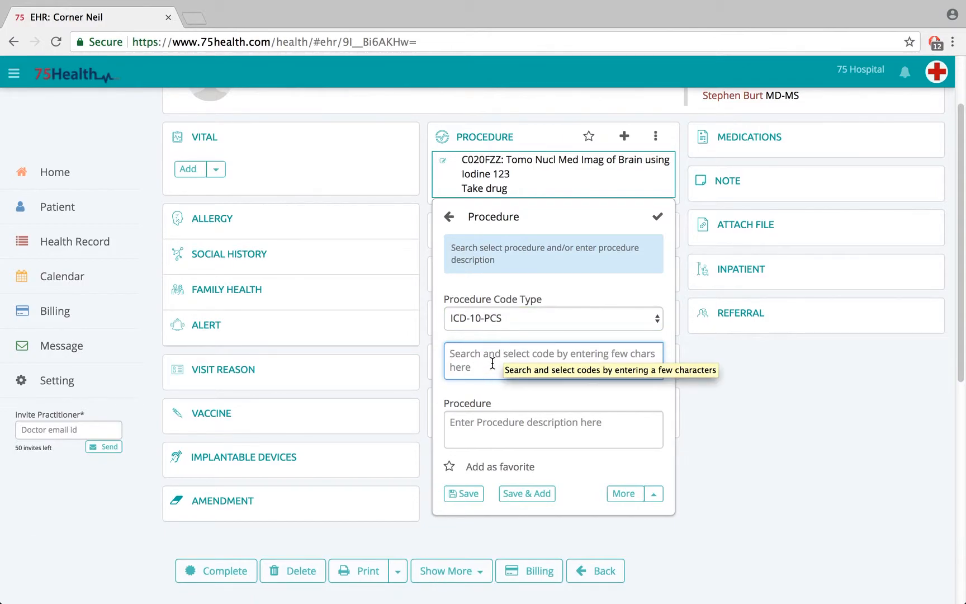
# Step: Find code C763HZZ (Nonimaging Nuclear Medicine Assay of Blood using Iodine 125) by searching for 12 and save it as a second procedure
pyautogui.write('12')
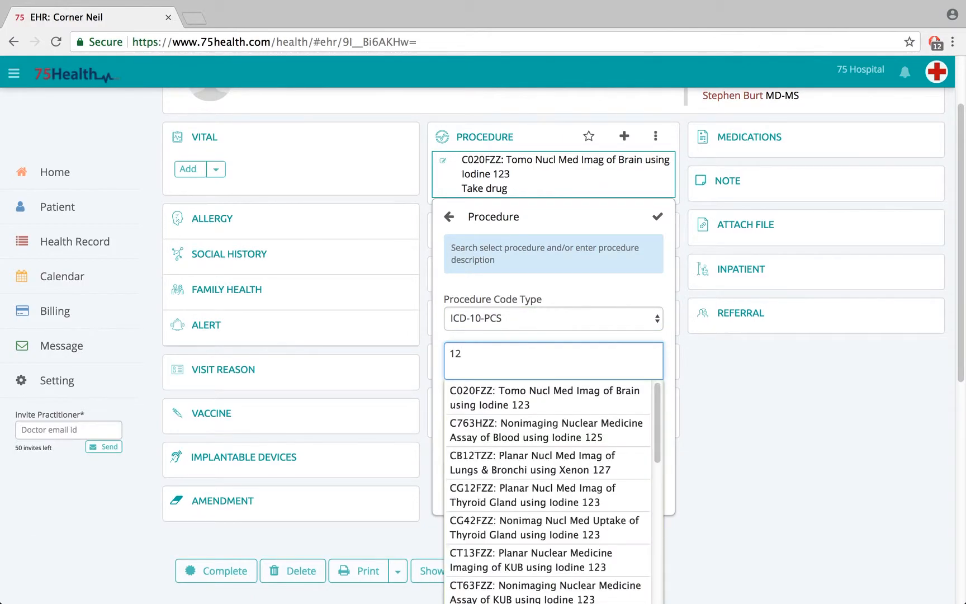
pyautogui.click(503, 433)
pyautogui.click(473, 493)
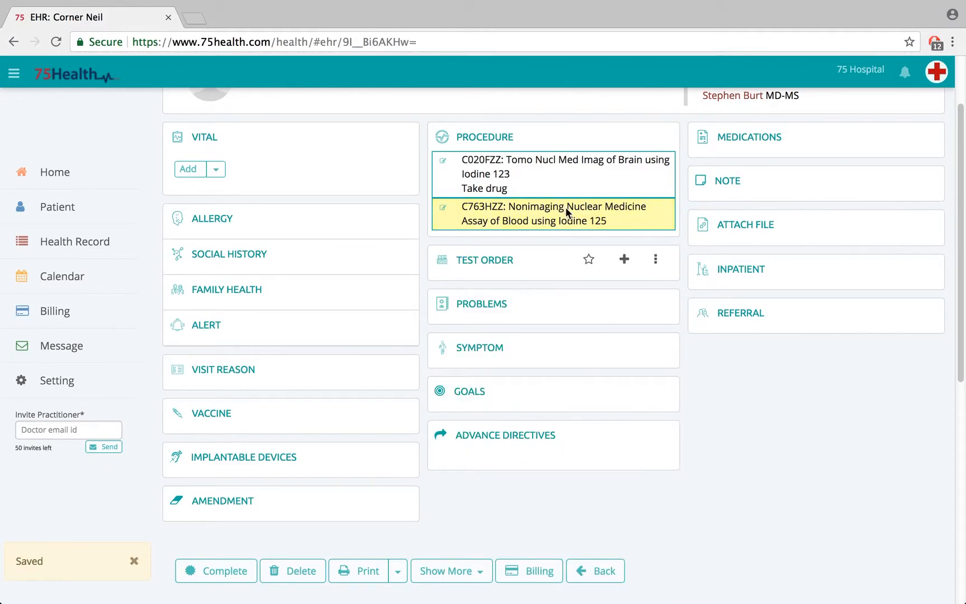
# Step: Filter the favorite procedures by label 4 and add the C020FZZ "Take drug" favorite to the record
pyautogui.click(590, 138)
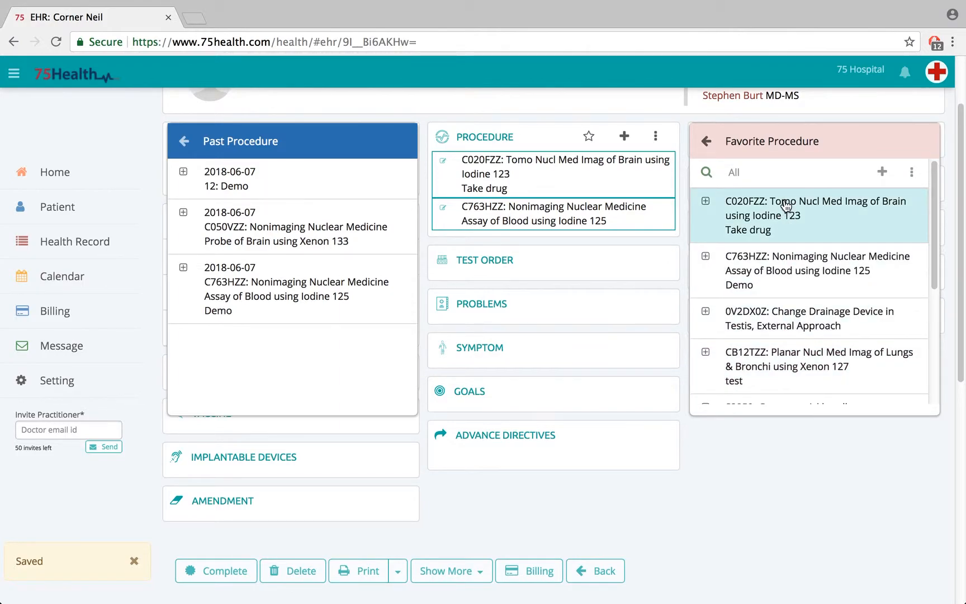
pyautogui.click(912, 172)
pyautogui.click(847, 237)
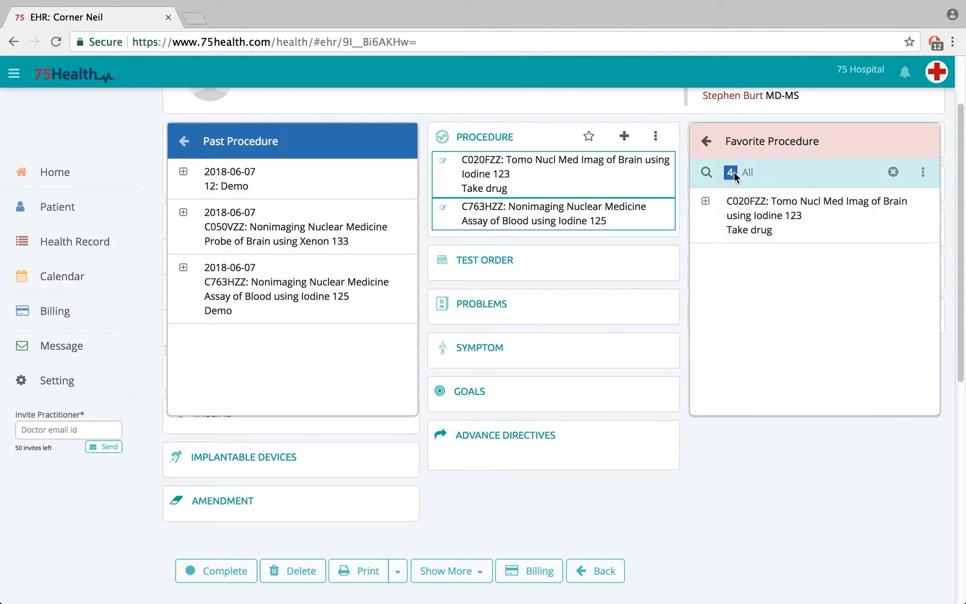
pyautogui.click(705, 202)
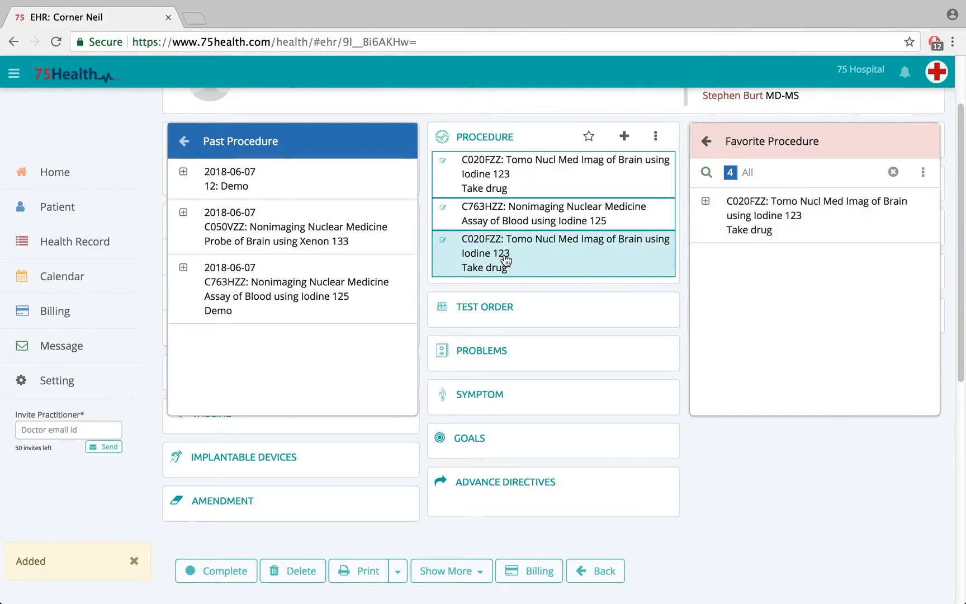
pyautogui.click(437, 112)
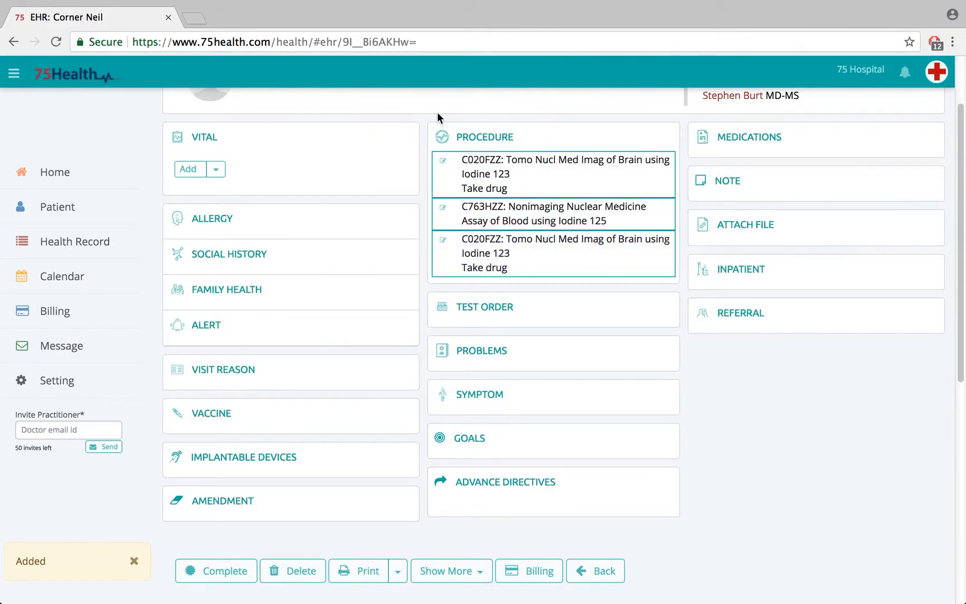
# Step: Open the custom procedure code list for the Procedure section
pyautogui.moveTo(962, 250); pyautogui.dragTo(961, 218)
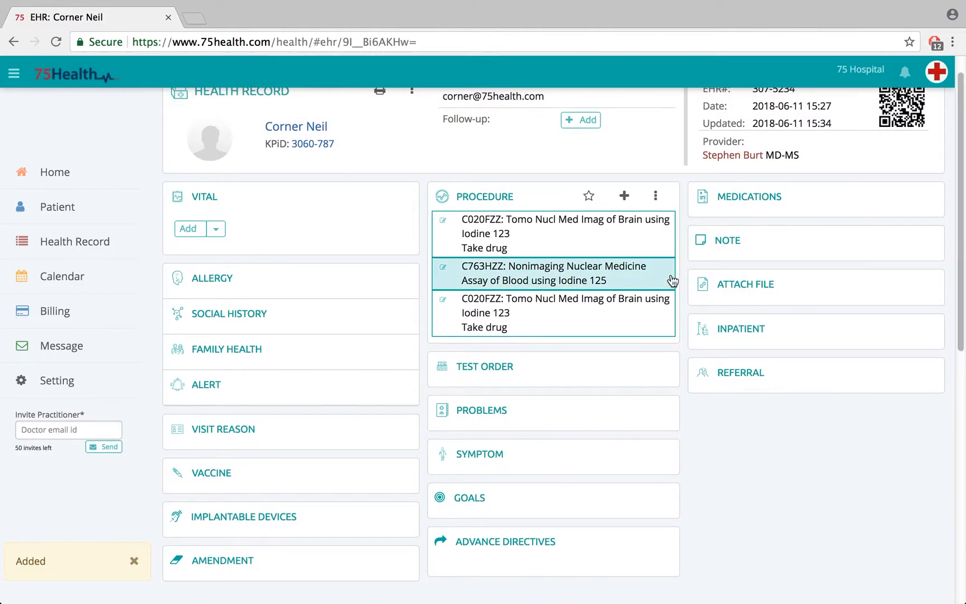
pyautogui.click(655, 197)
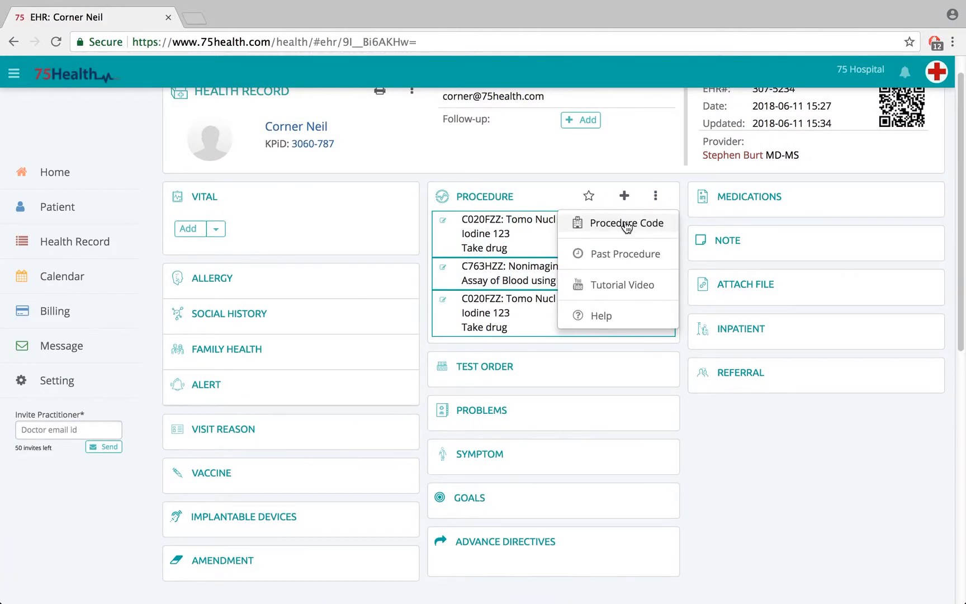
pyautogui.click(626, 223)
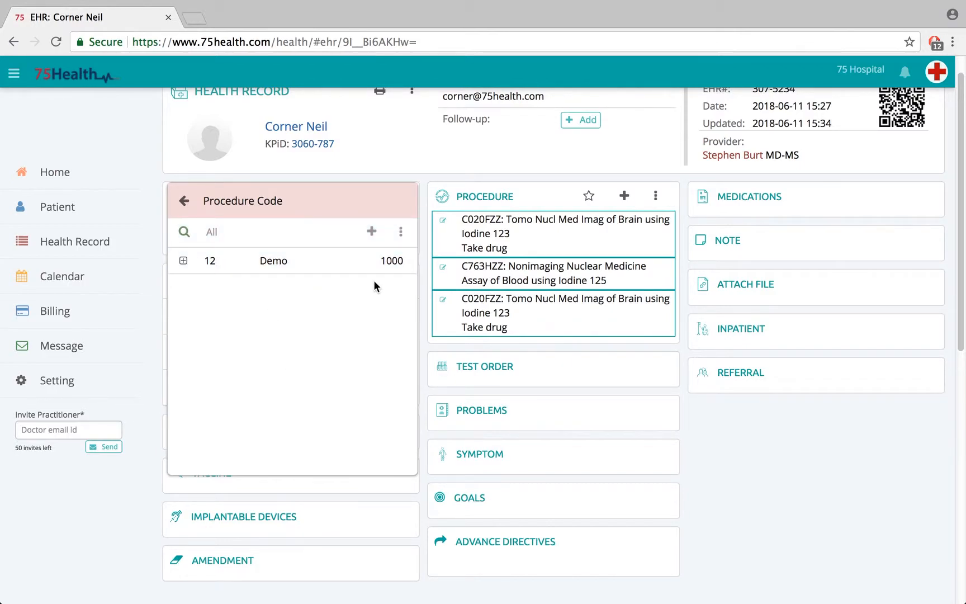
pyautogui.click(371, 231)
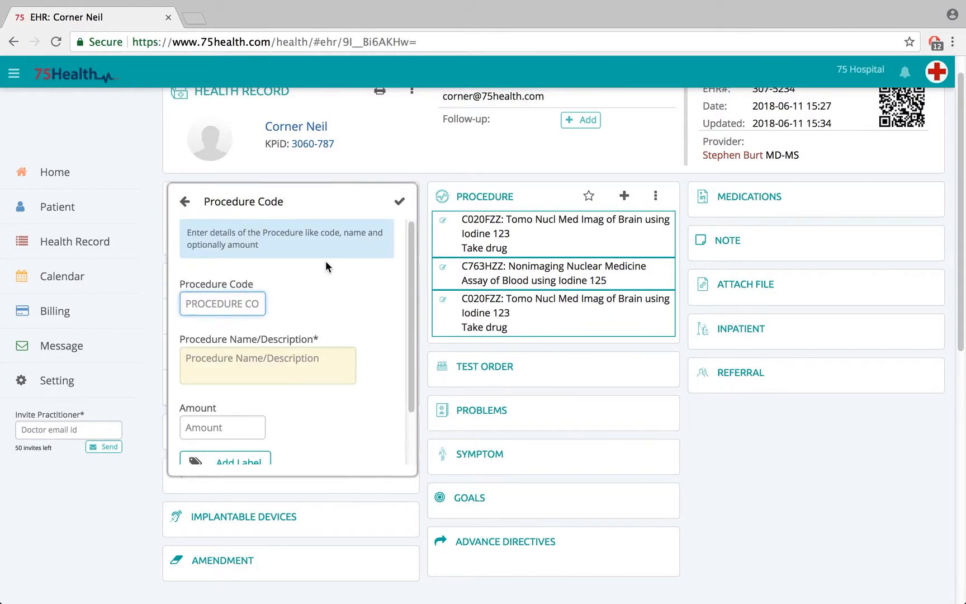
pyautogui.scroll(-1, 408, 298)
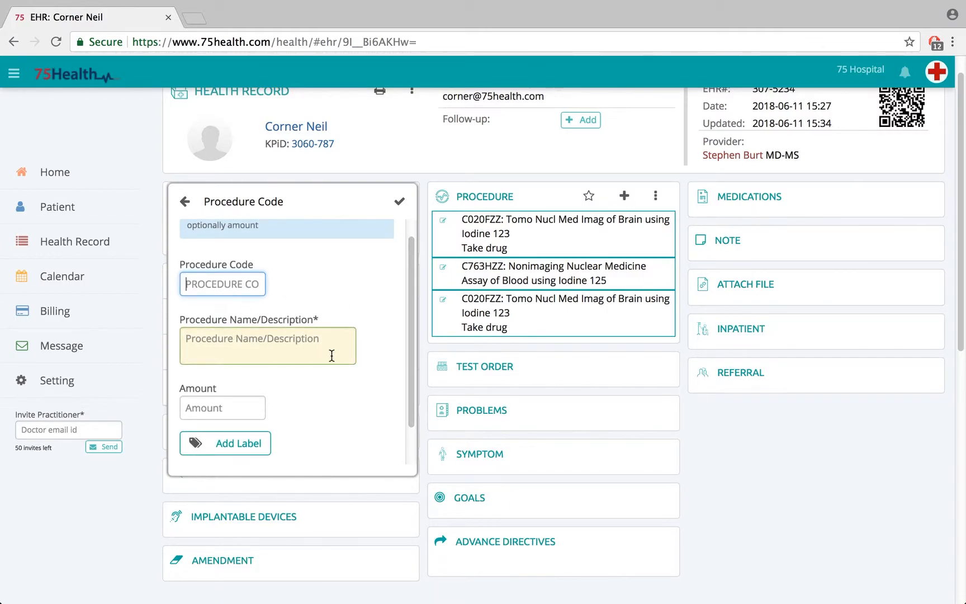
pyautogui.moveTo(410, 332); pyautogui.dragTo(308, 373)
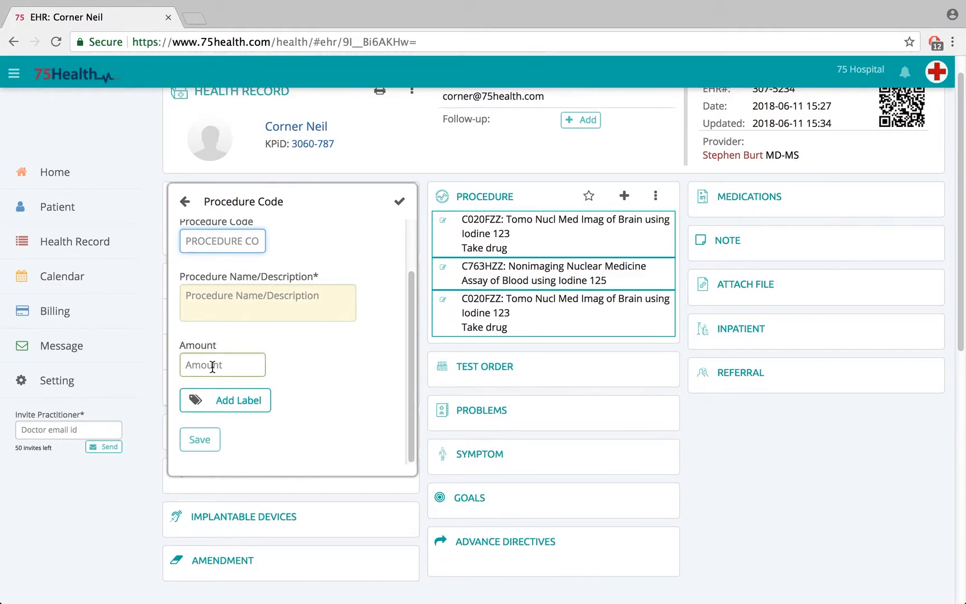
pyautogui.click(200, 439)
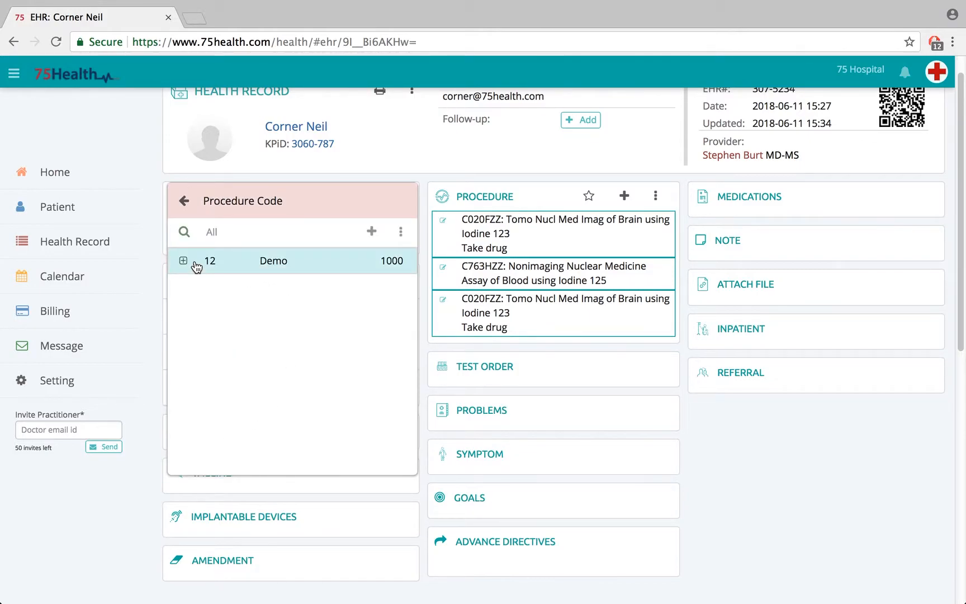
# Step: Add the custom procedure code 12 Demo to the record and close the code list
pyautogui.click(184, 263)
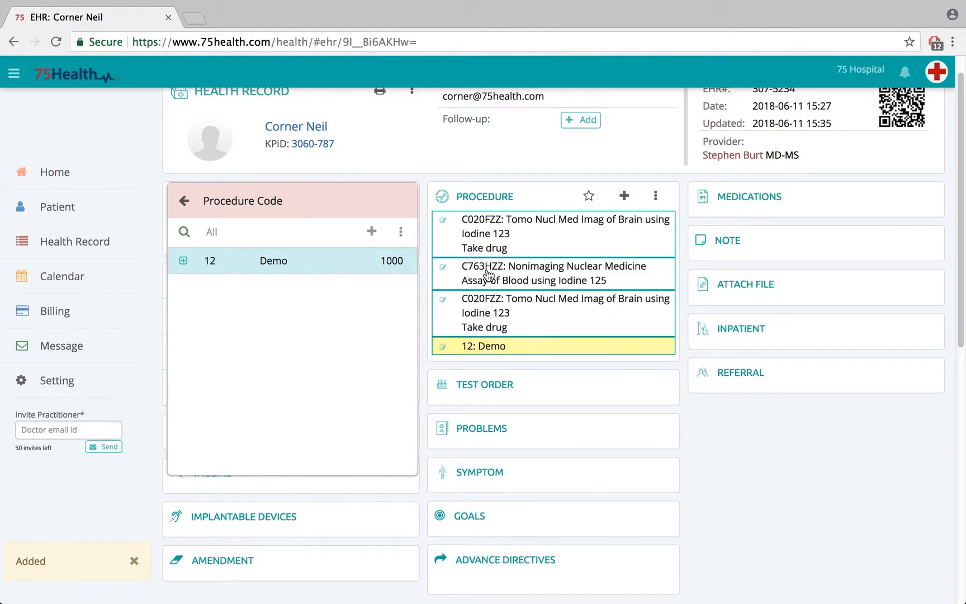
pyautogui.click(563, 171)
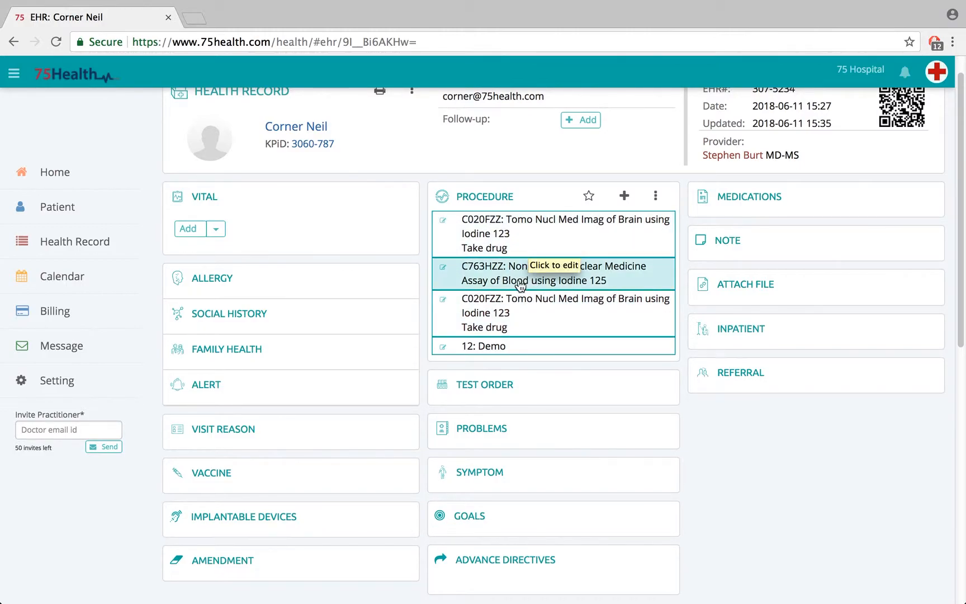
# Step: Delete the second C020FZZ "Take drug" entry from the procedure list
pyautogui.click(520, 312)
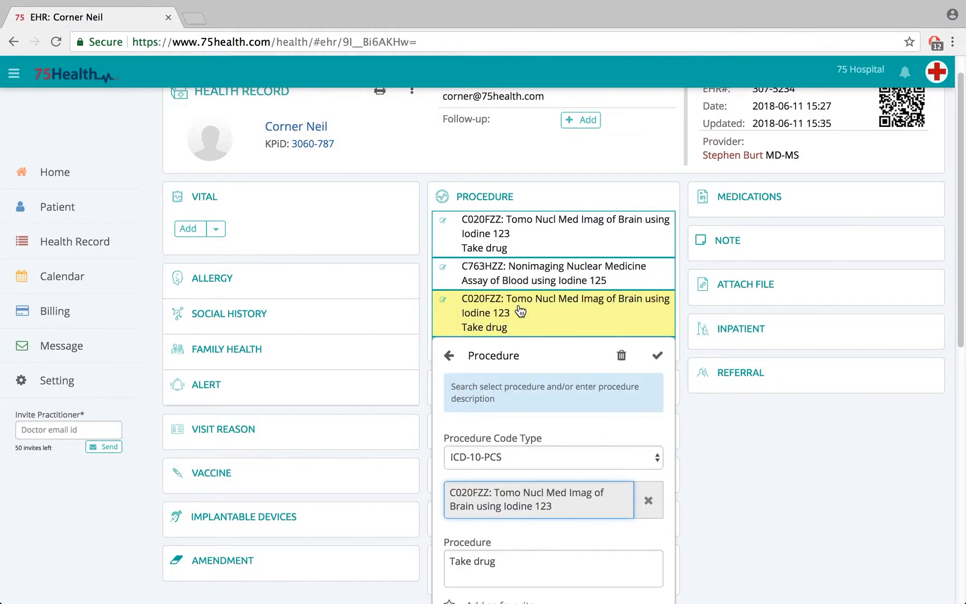
pyautogui.scroll(-3, 960, 383)
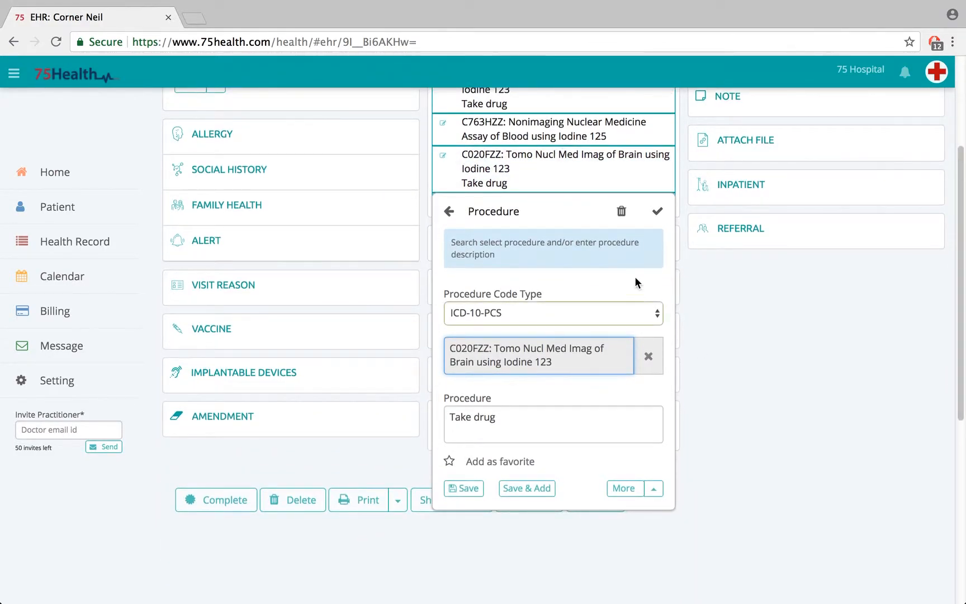
pyautogui.click(621, 211)
pyautogui.scroll(3, 961, 324)
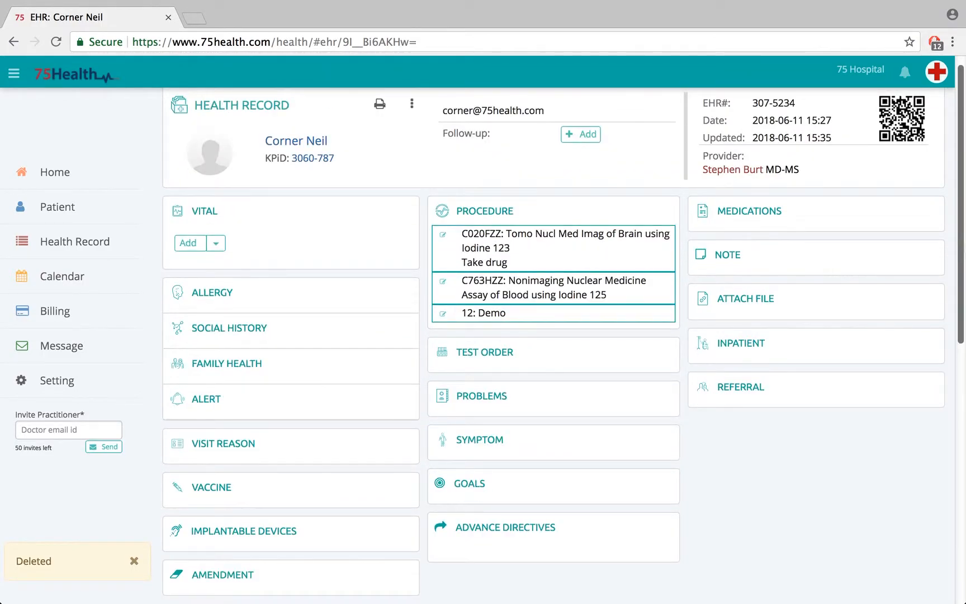
# Step: Edit the C763HZZ procedure entry, set its procedure description to "demo", save it and dismiss the notification
pyautogui.click(525, 295)
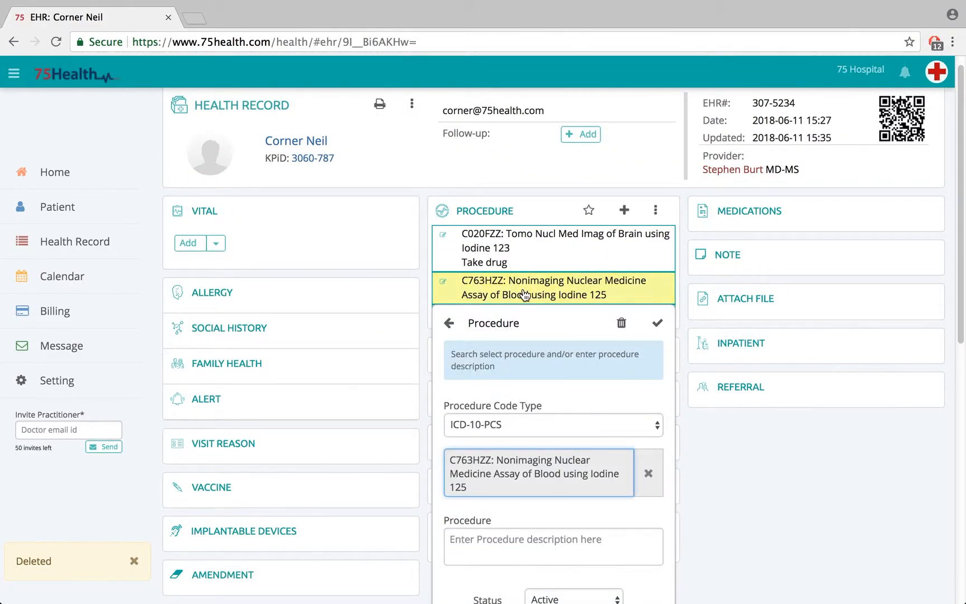
pyautogui.scroll(-3, 961, 347)
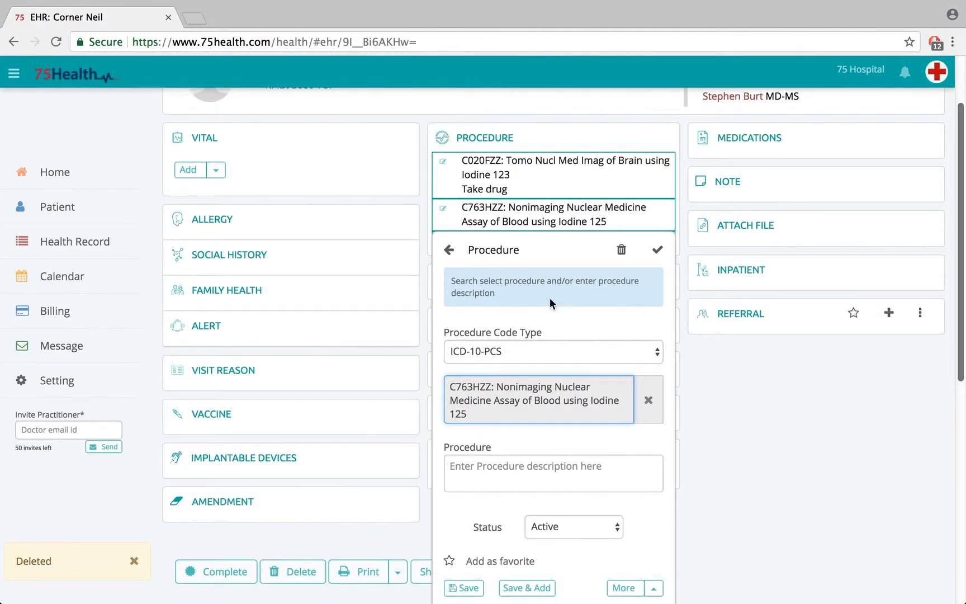
pyautogui.scroll(-3, 962, 367)
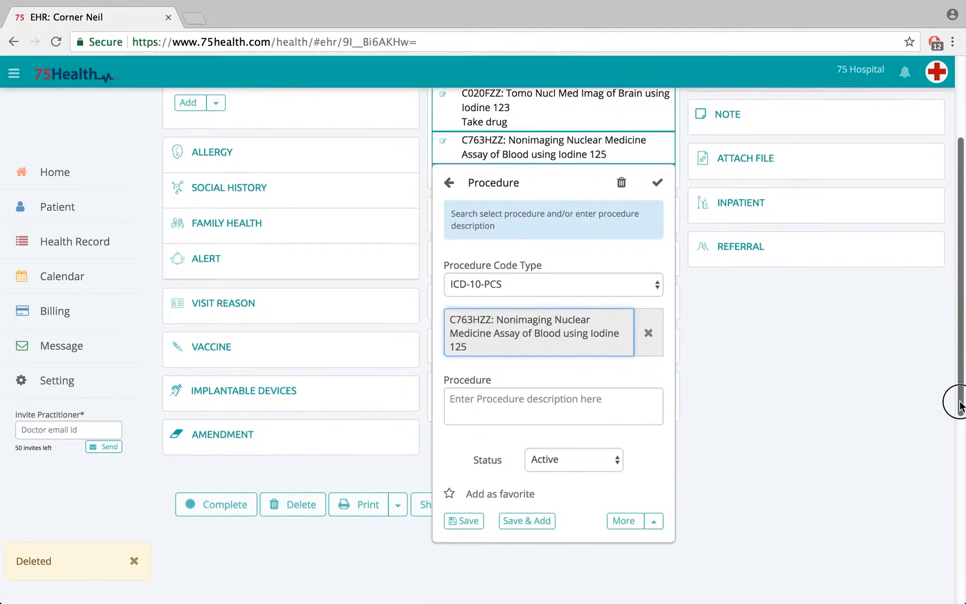
pyautogui.click(472, 393)
pyautogui.write('demo')
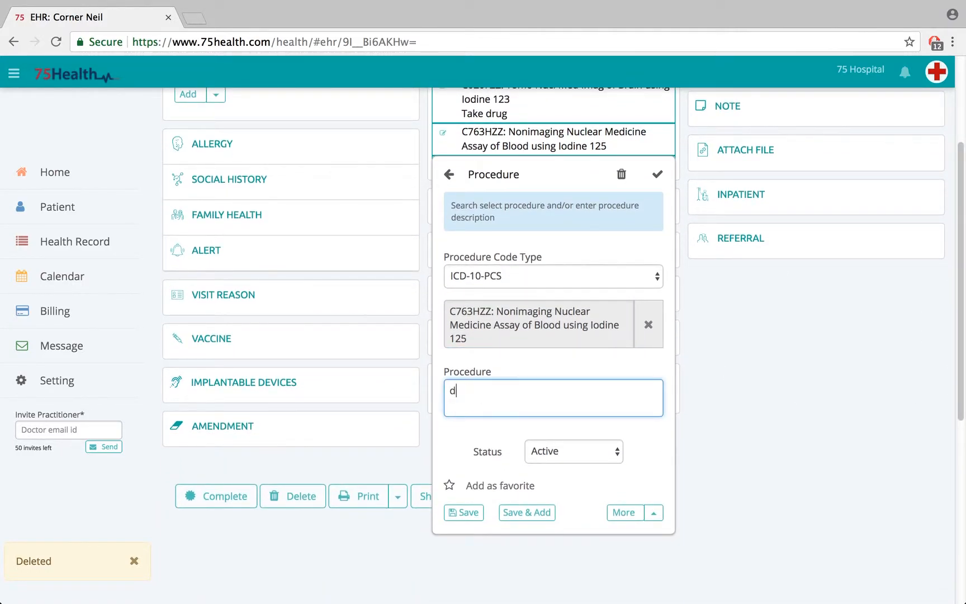
pyautogui.click(467, 514)
pyautogui.moveTo(960, 283); pyautogui.dragTo(960, 204)
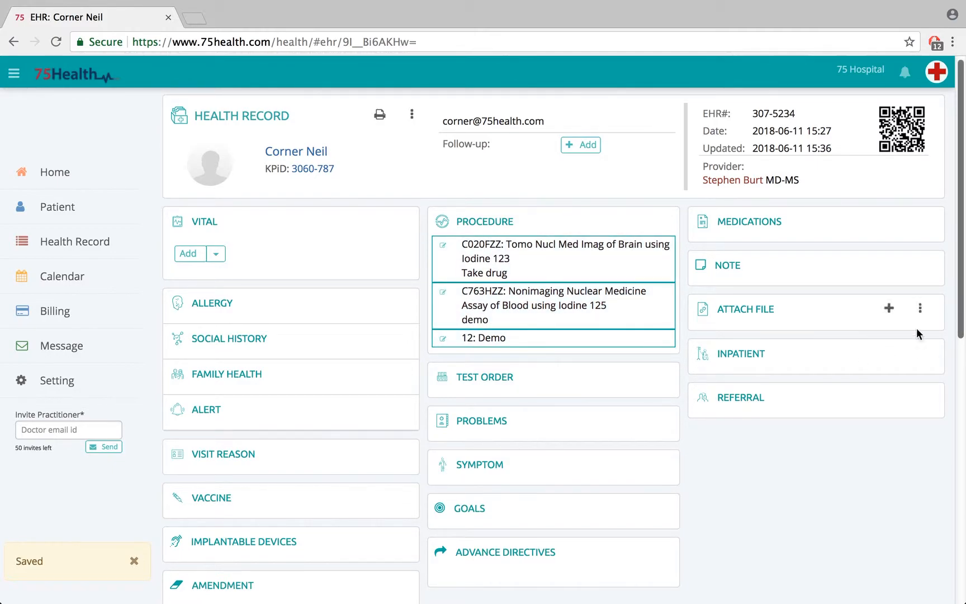
pyautogui.click(134, 562)
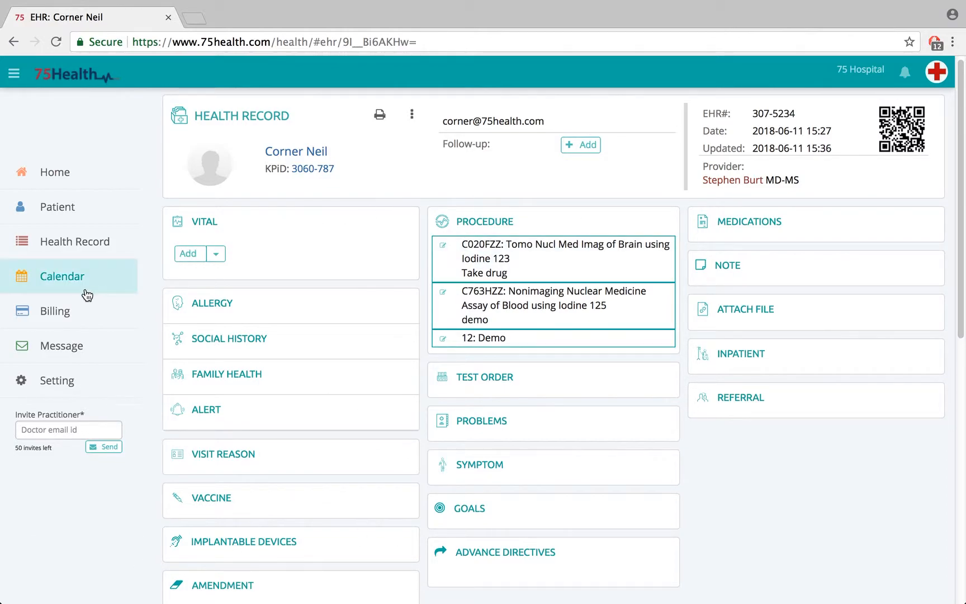
# Step: Start a new health record for the same patient and add the 2018-06-11 past procedure C763HZZ "demo" to it
pyautogui.click(67, 253)
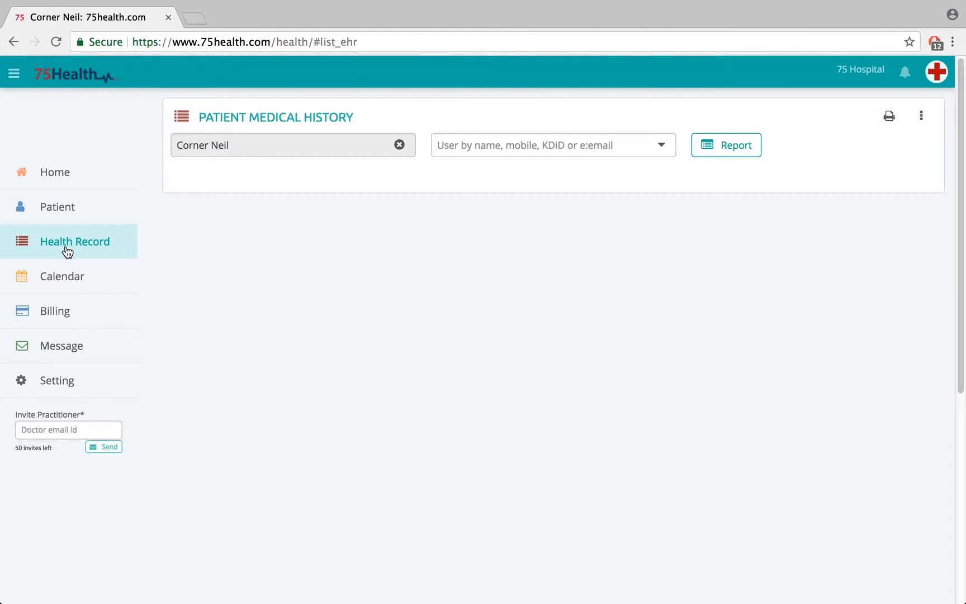
pyautogui.click(386, 250)
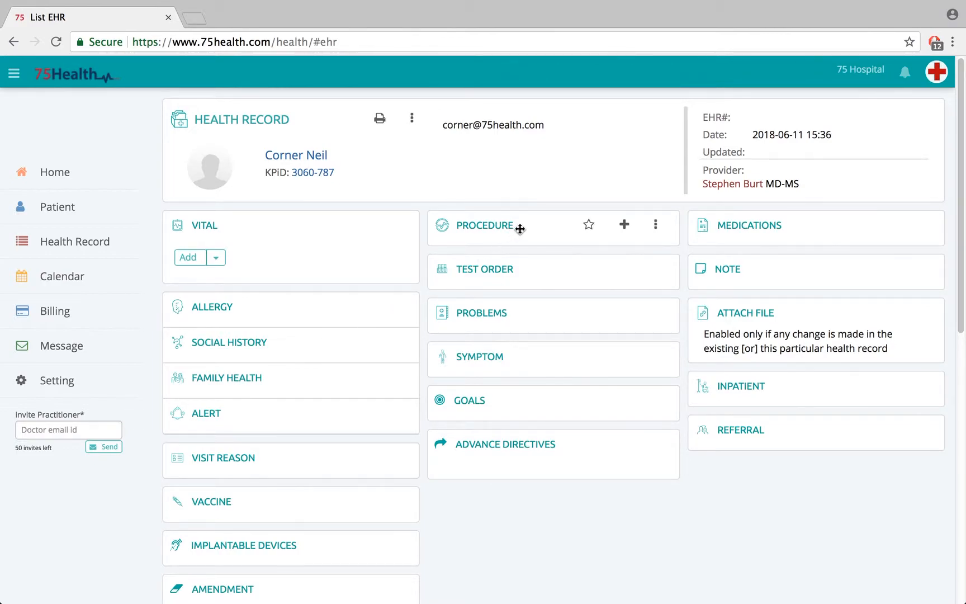
pyautogui.click(656, 226)
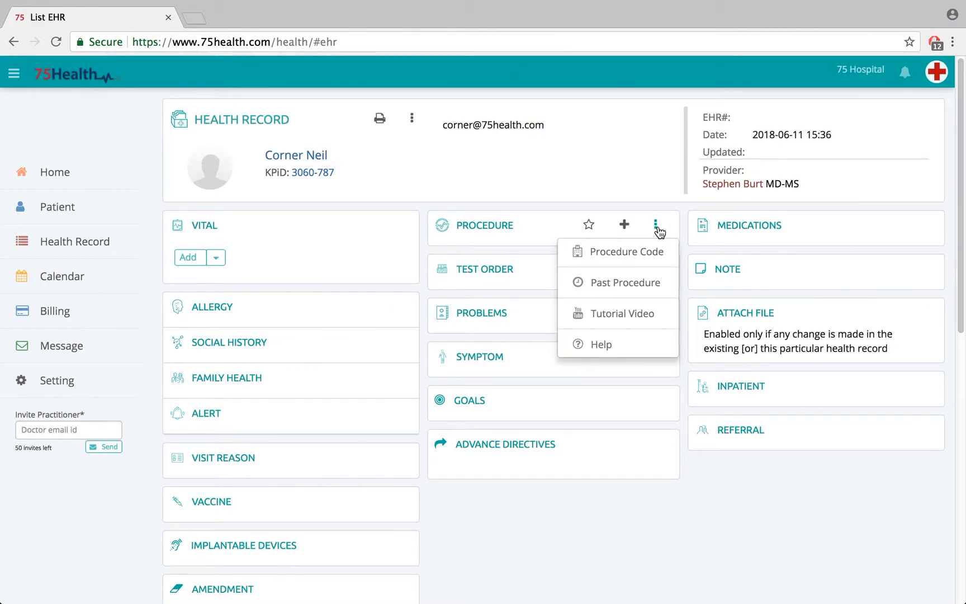
pyautogui.click(626, 287)
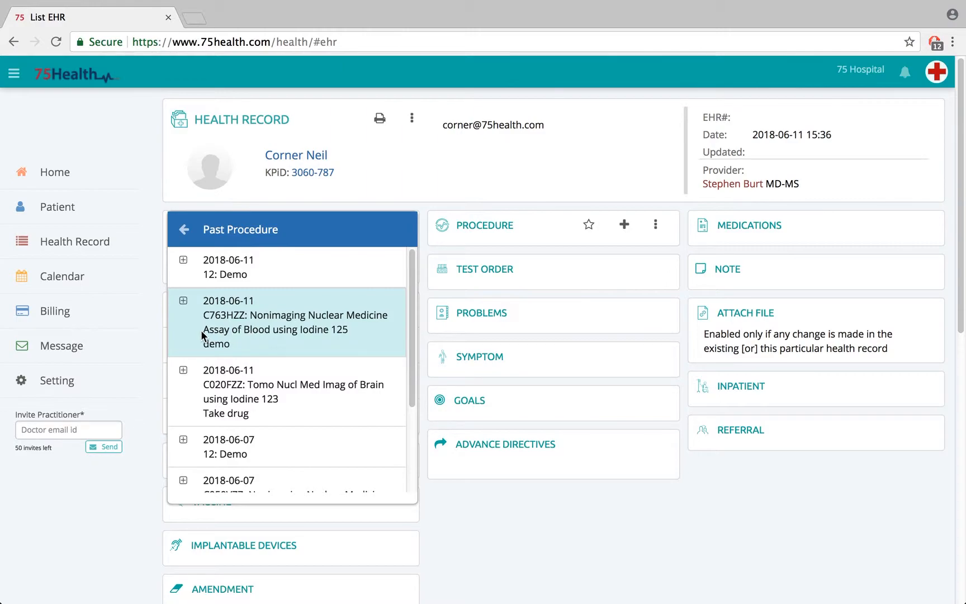
pyautogui.click(184, 304)
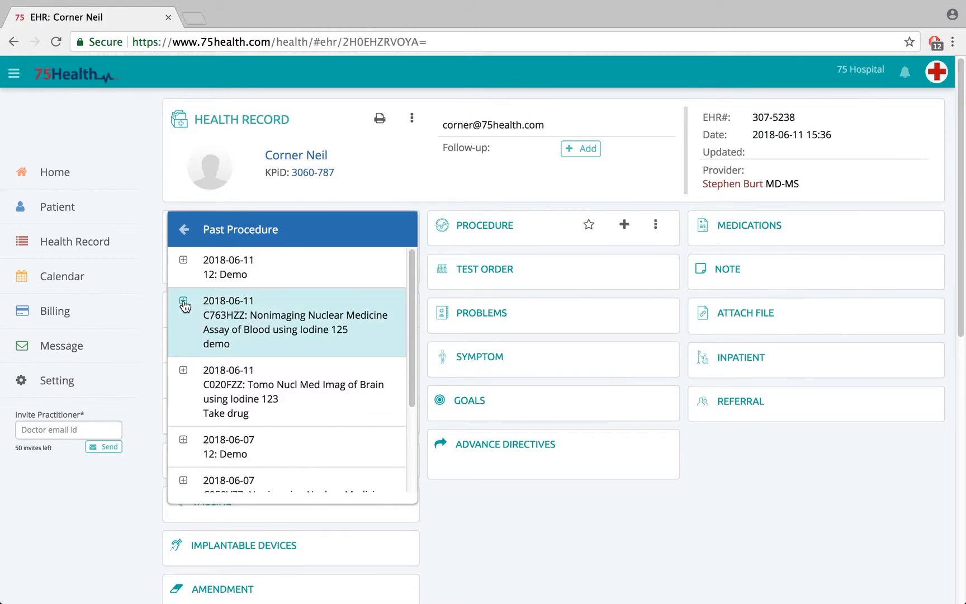